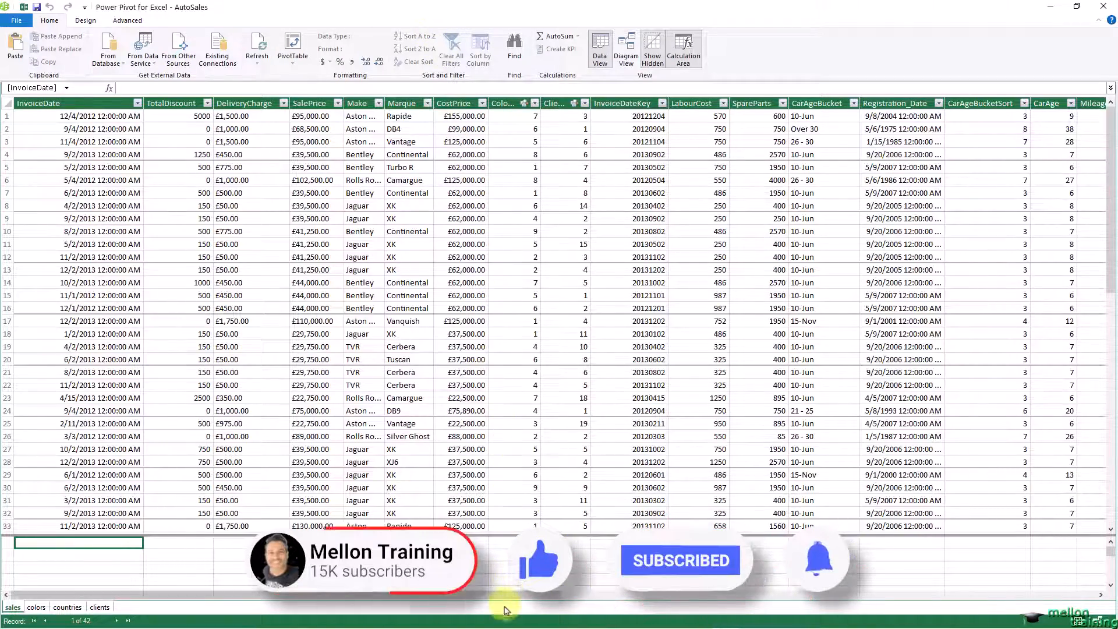
Start a formula in the sales table's empty add-column with =IF(AND([VehicleType]="Coupe",OR
{"action": "left_click_drag", "start_coordinate": [506, 595], "coordinate": [1083, 604]}
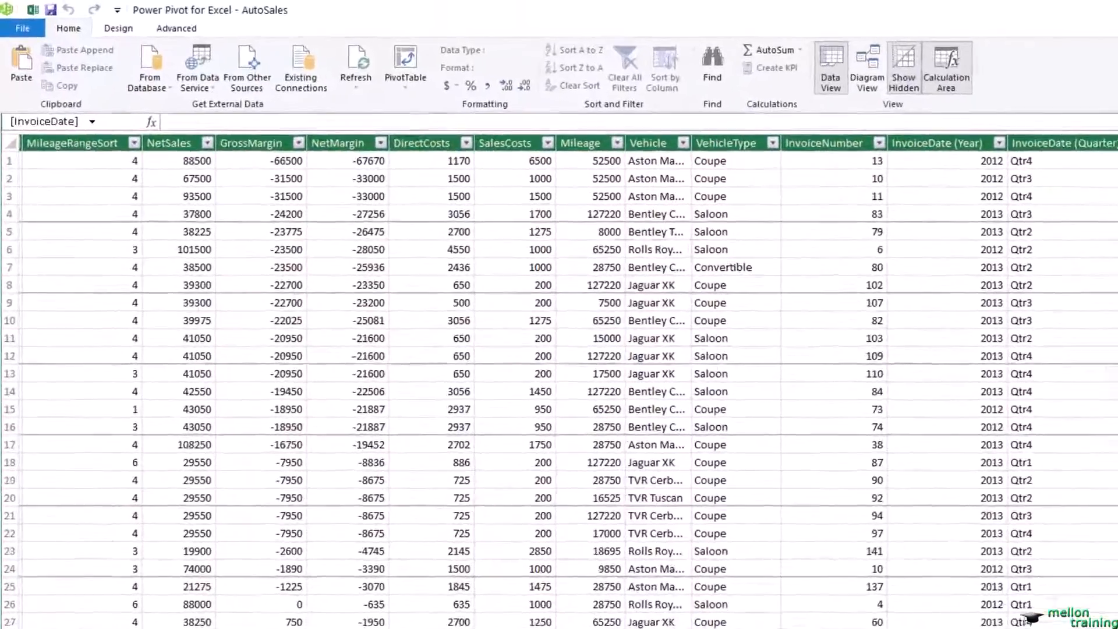
{"action": "left_click", "coordinate": [1083, 116]}
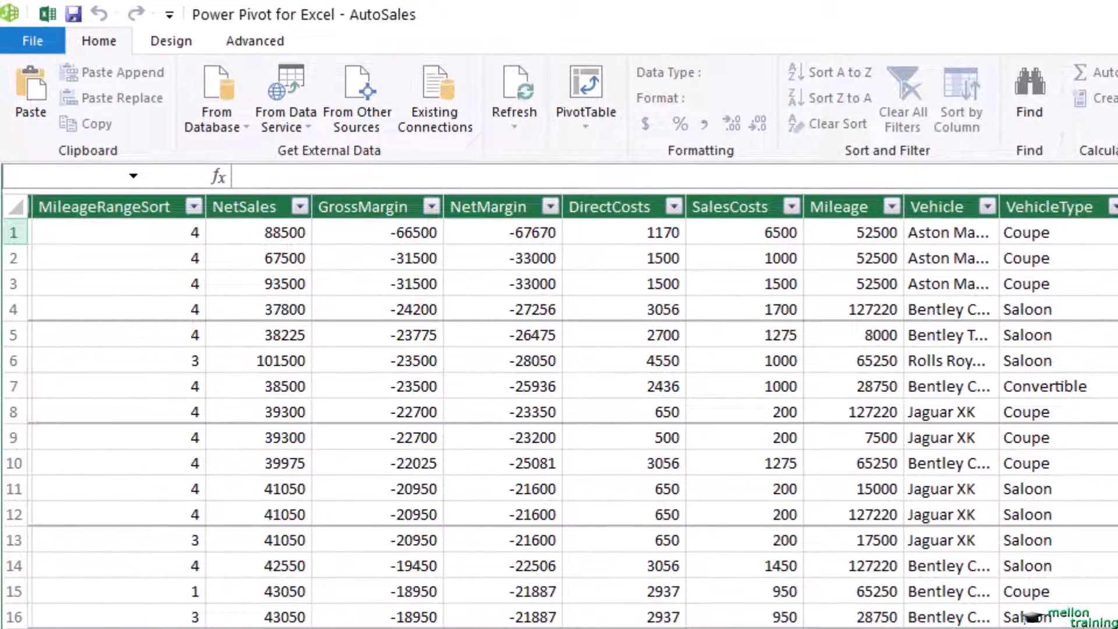
{"action": "type", "text": "=IF"}
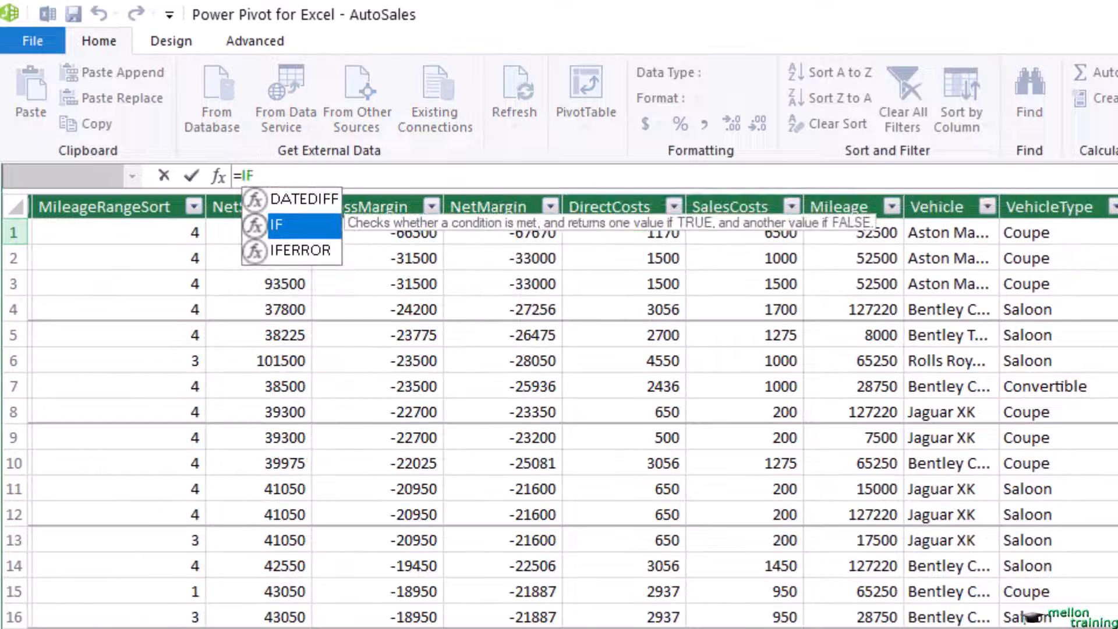
{"action": "type", "text": "("}
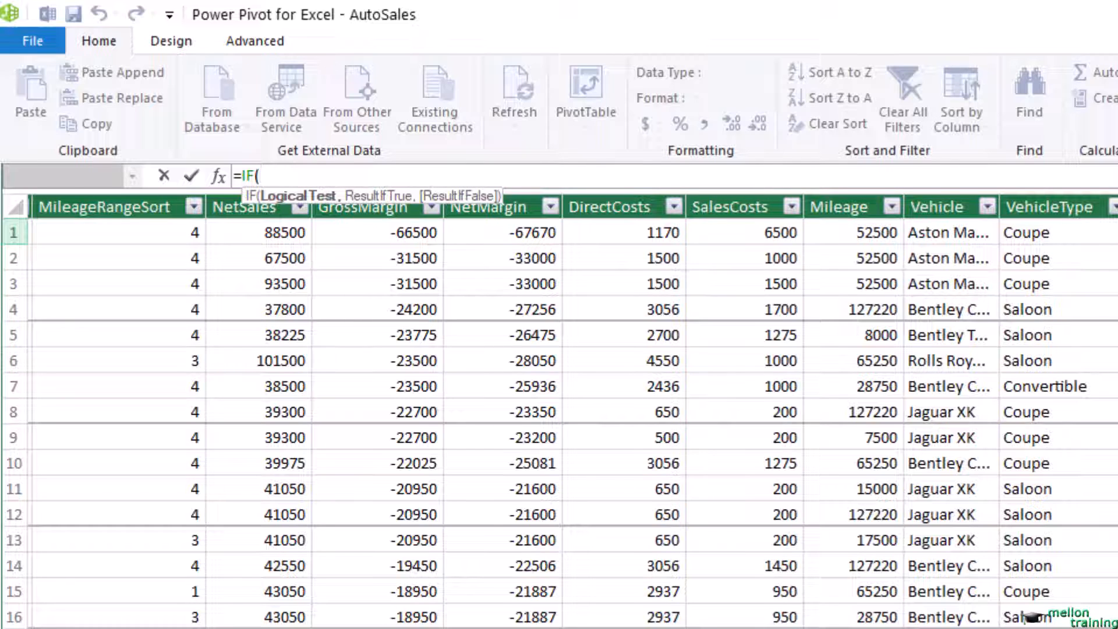
{"action": "type", "text": "AND"}
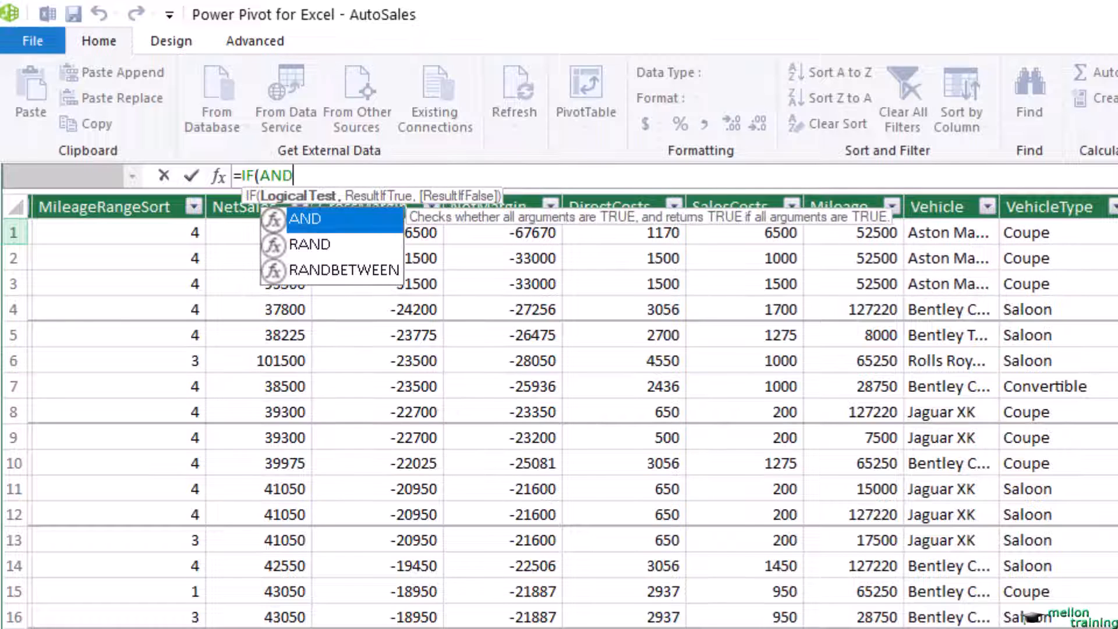
{"action": "type", "text": "("}
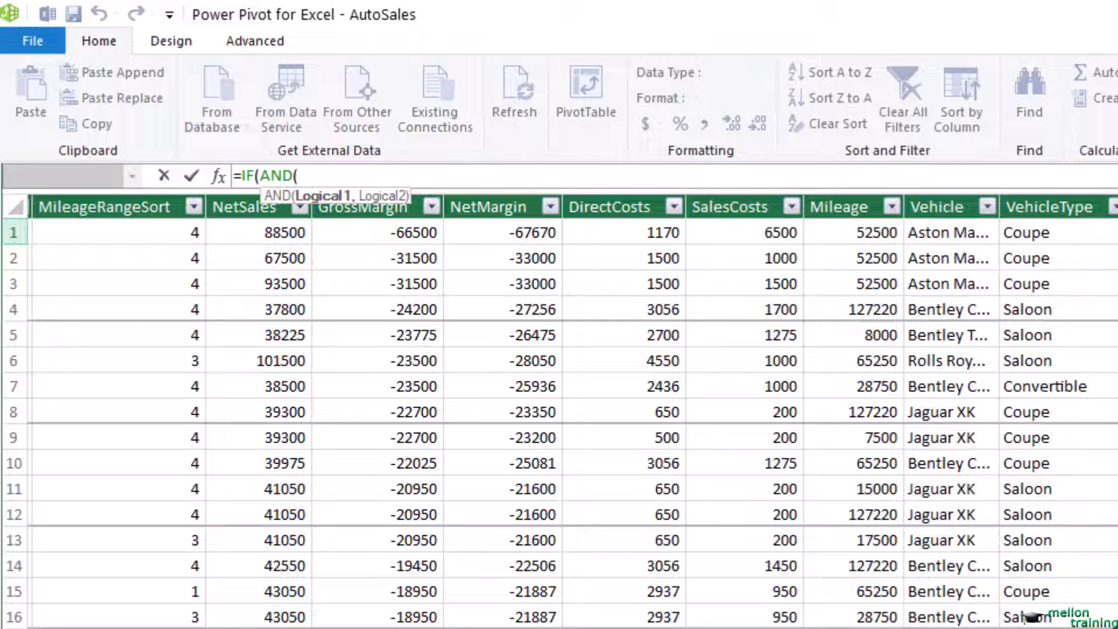
{"action": "type", "text": "[Vehi"}
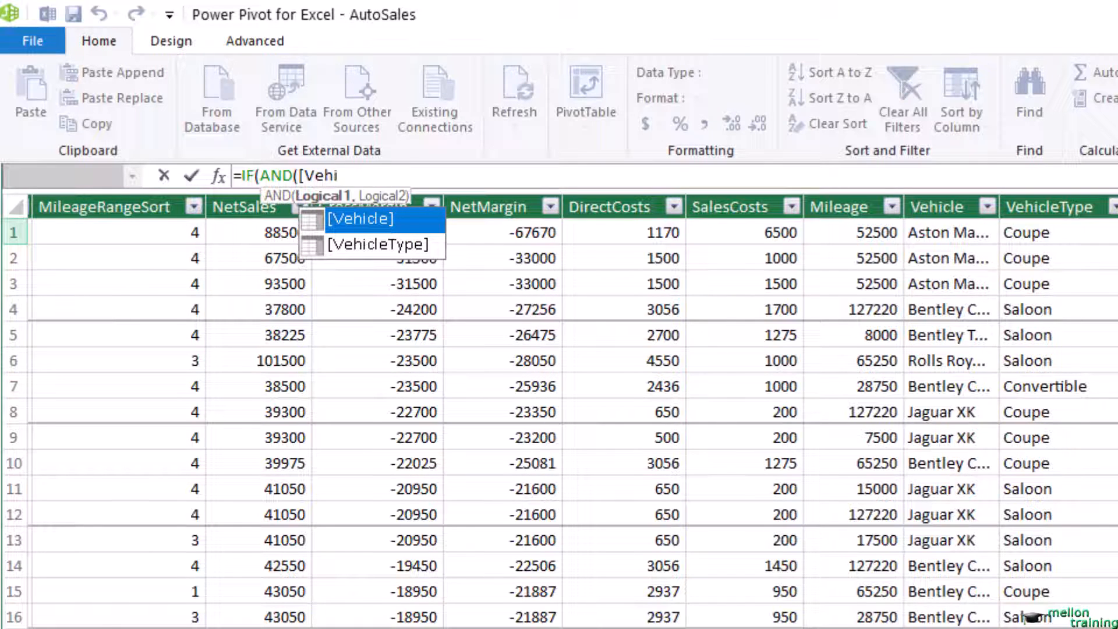
{"action": "key", "text": "Down"}
{"action": "key", "text": "Tab"}
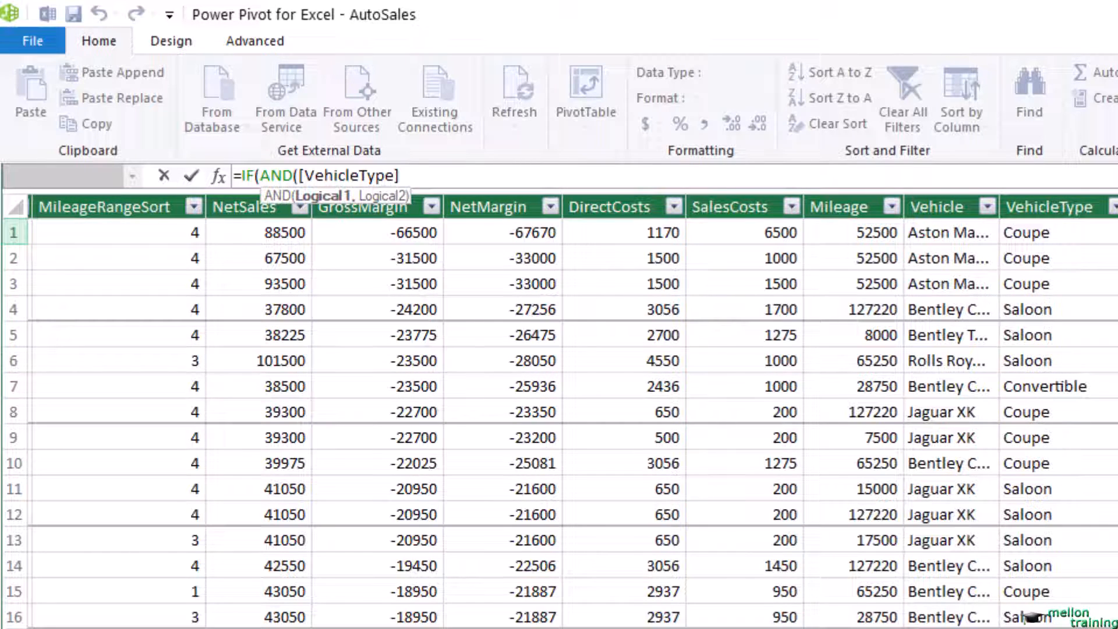
{"action": "type", "text": "=\"Coupe\",OR"}
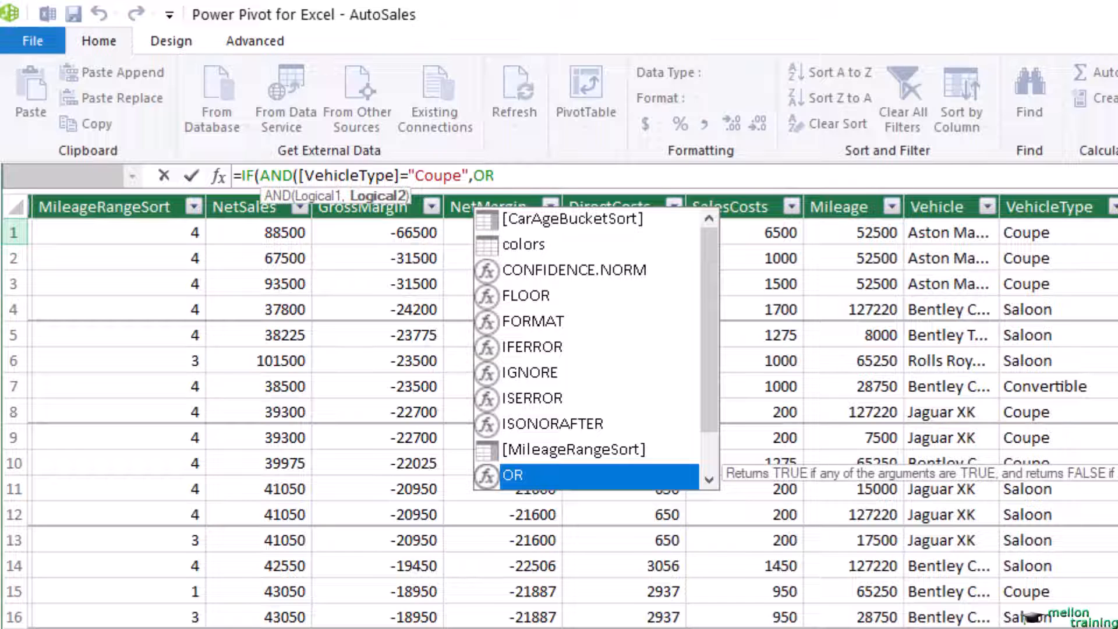
Add the first OR condition to the formula, RELATED(colors[Colour])="Red", followed by a comma
{"action": "type", "text": "("}
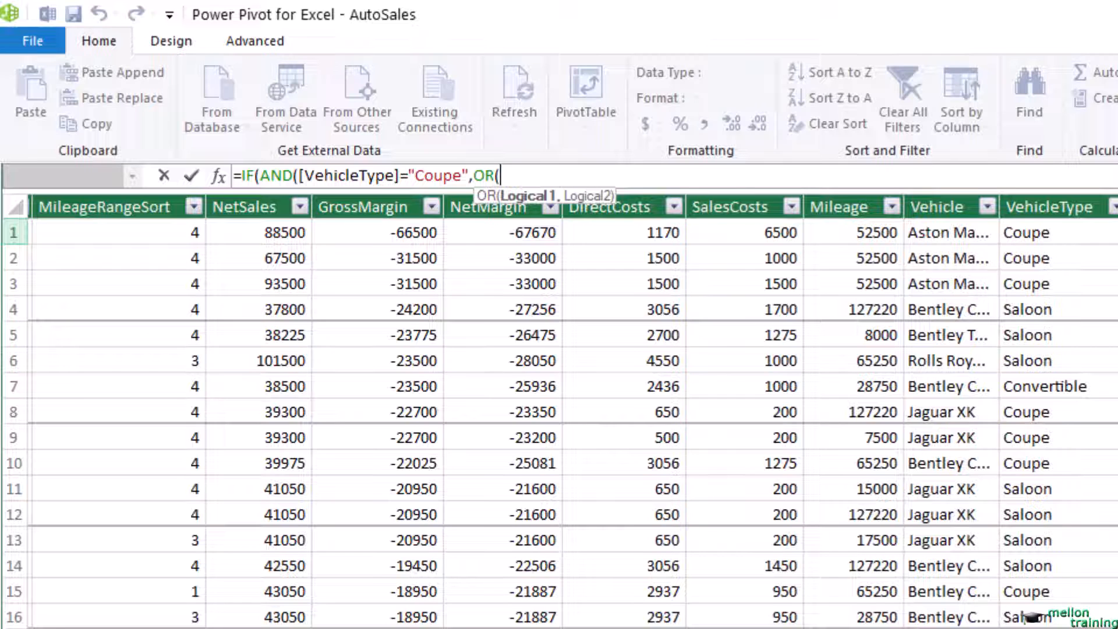
{"action": "type", "text": "REl"}
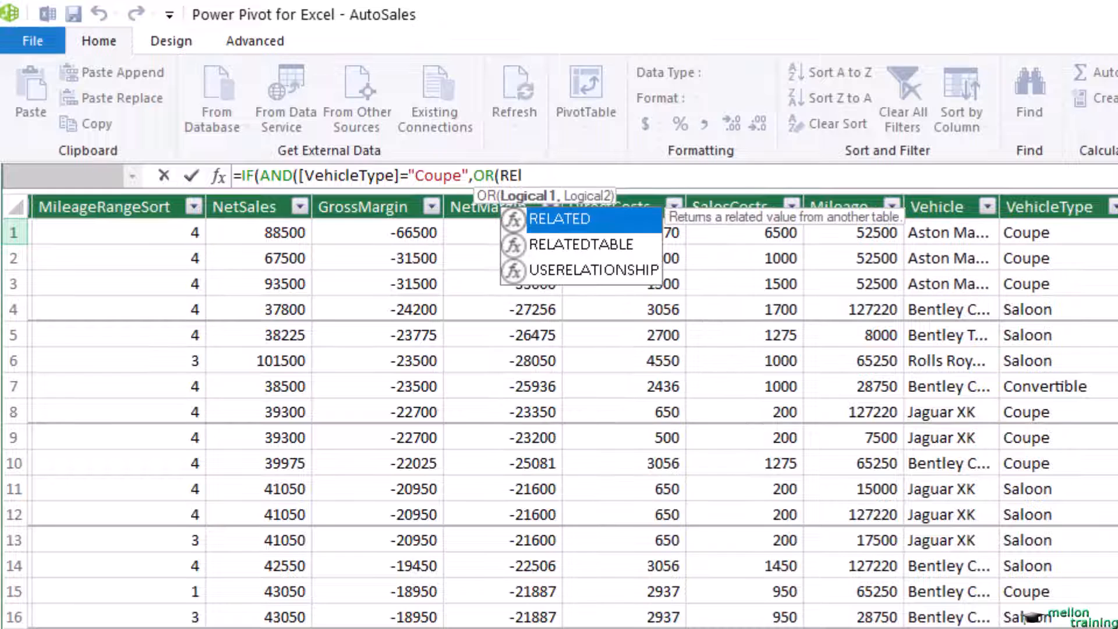
{"action": "key", "text": "Tab"}
{"action": "type", "text": "colo"}
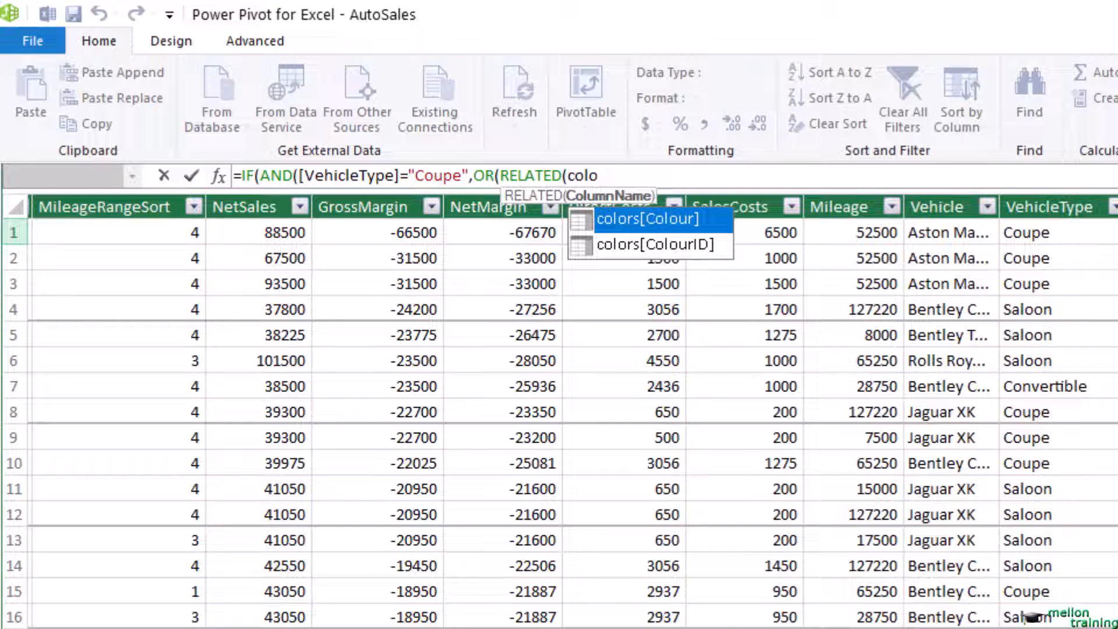
{"action": "key", "text": "Tab"}
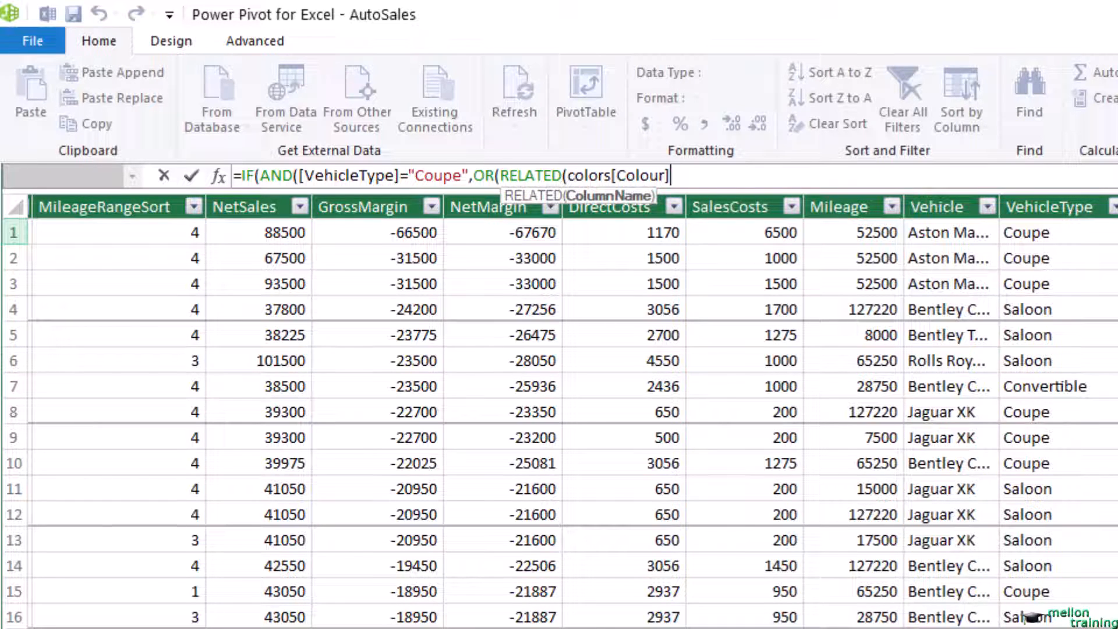
{"action": "type", "text": ")= "}
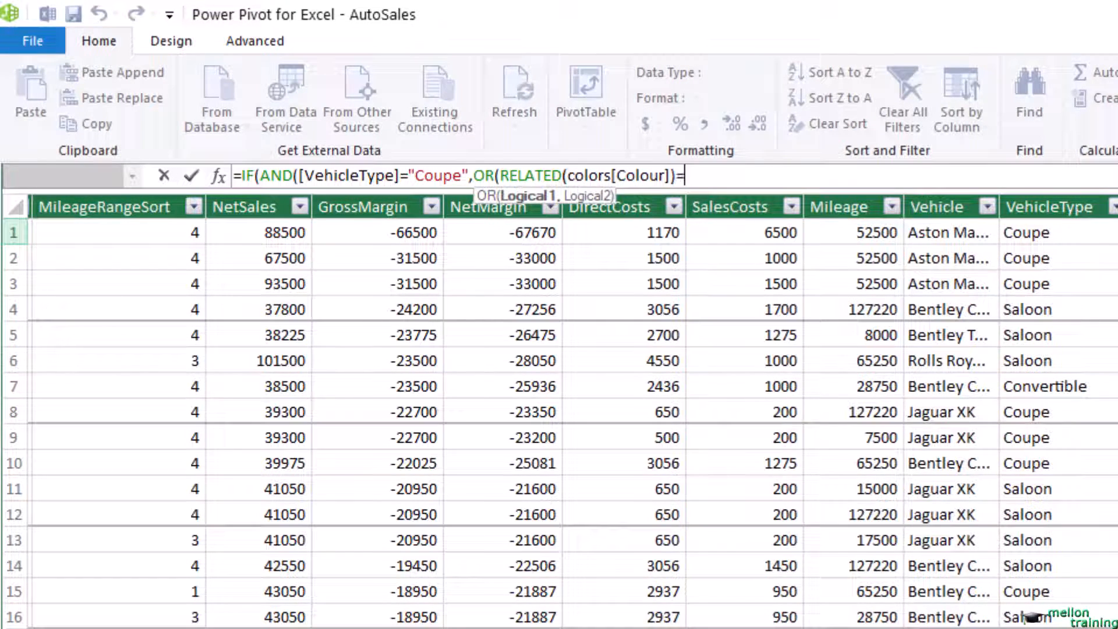
{"action": "type", "text": "\"Red\","}
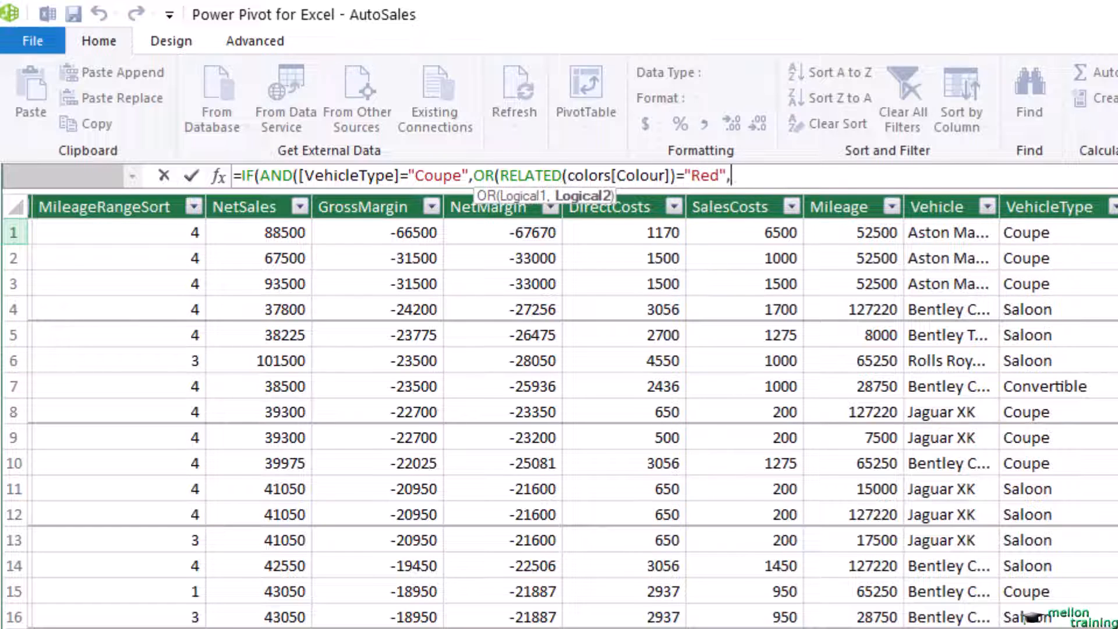
Add the second OR condition, RELATED(colors[Colour])="Blue", and close the OR and AND functions
{"action": "type", "text": "Rela"}
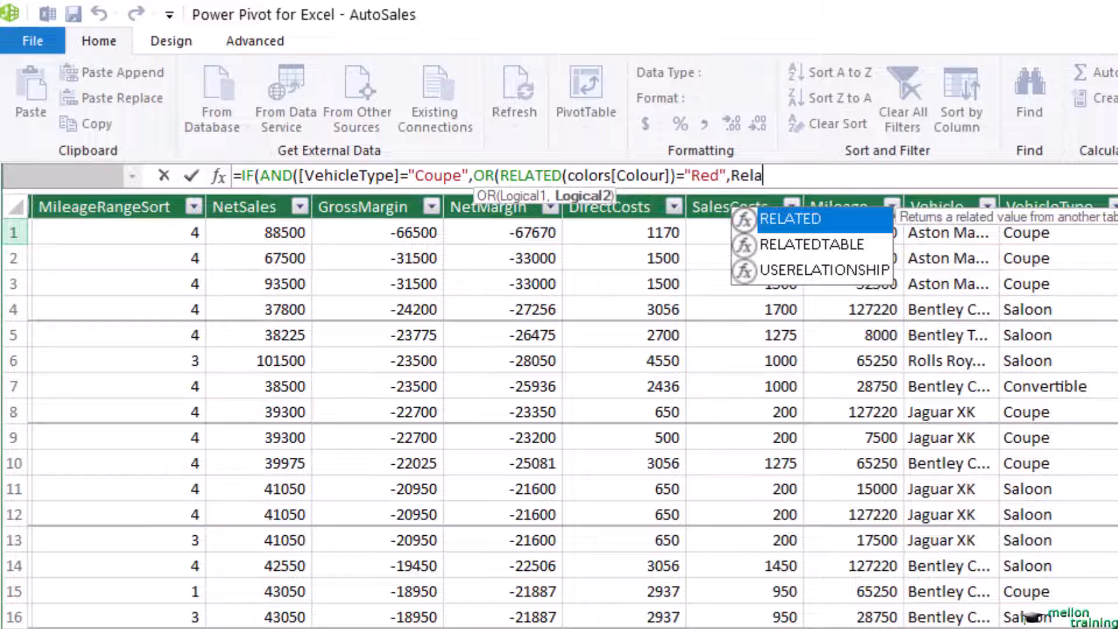
{"action": "key", "text": "Tab"}
{"action": "type", "text": "Colo"}
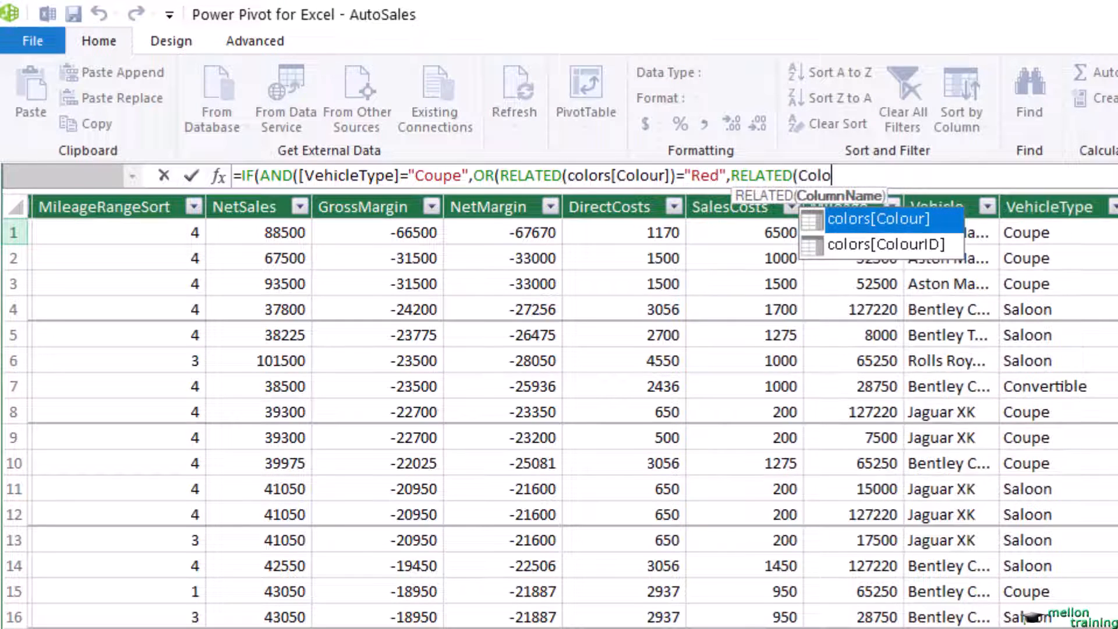
{"action": "key", "text": "Tab"}
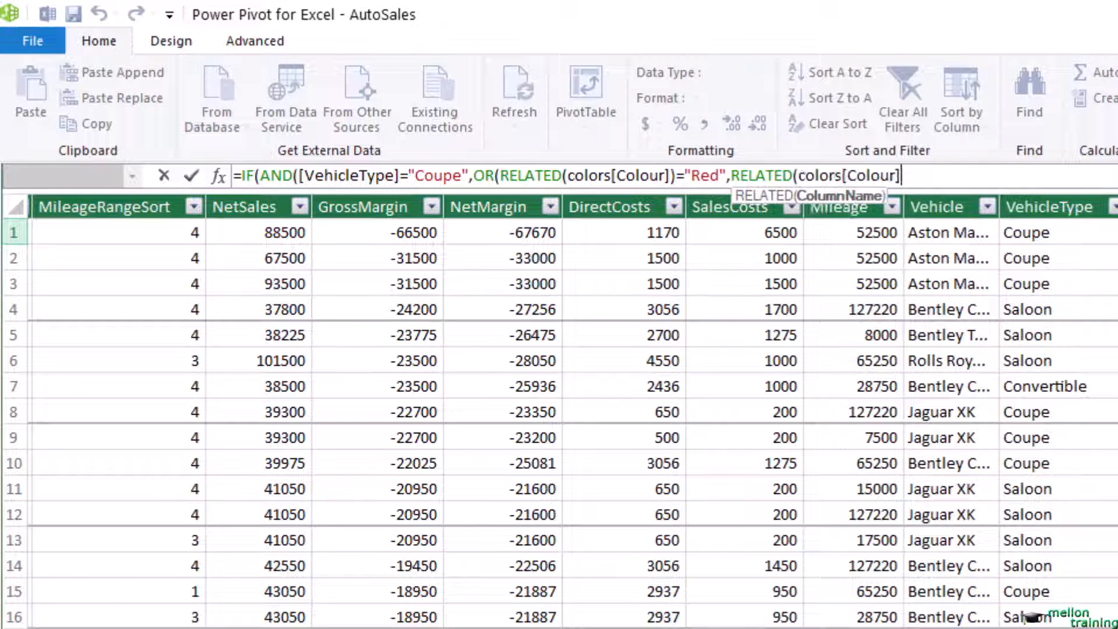
{"action": "type", "text": ")"}
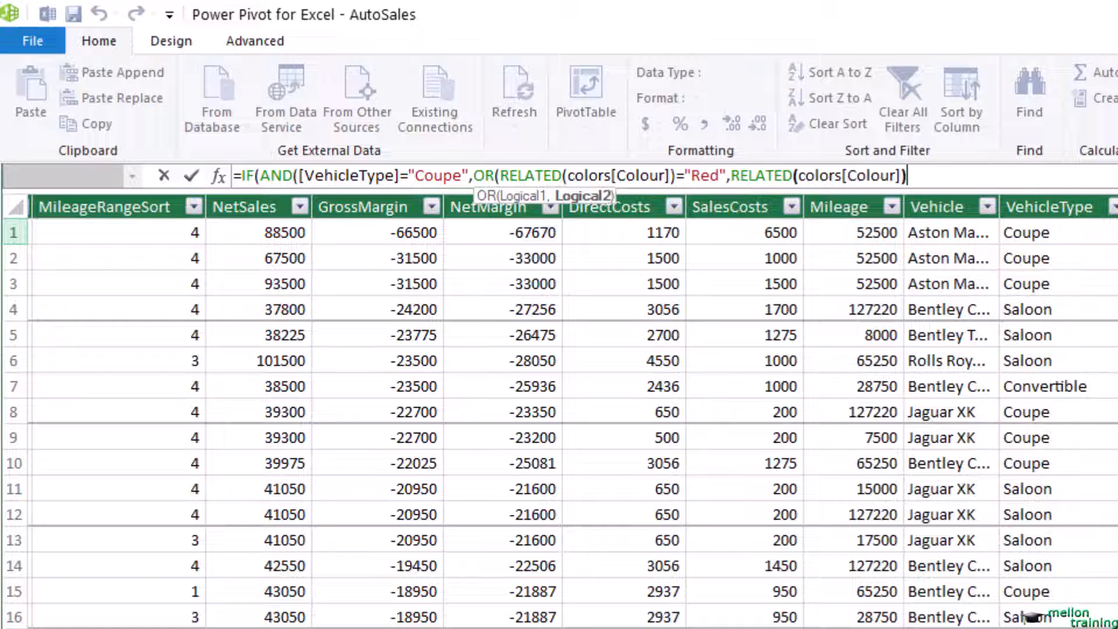
{"action": "type", "text": "=\"Blue\""}
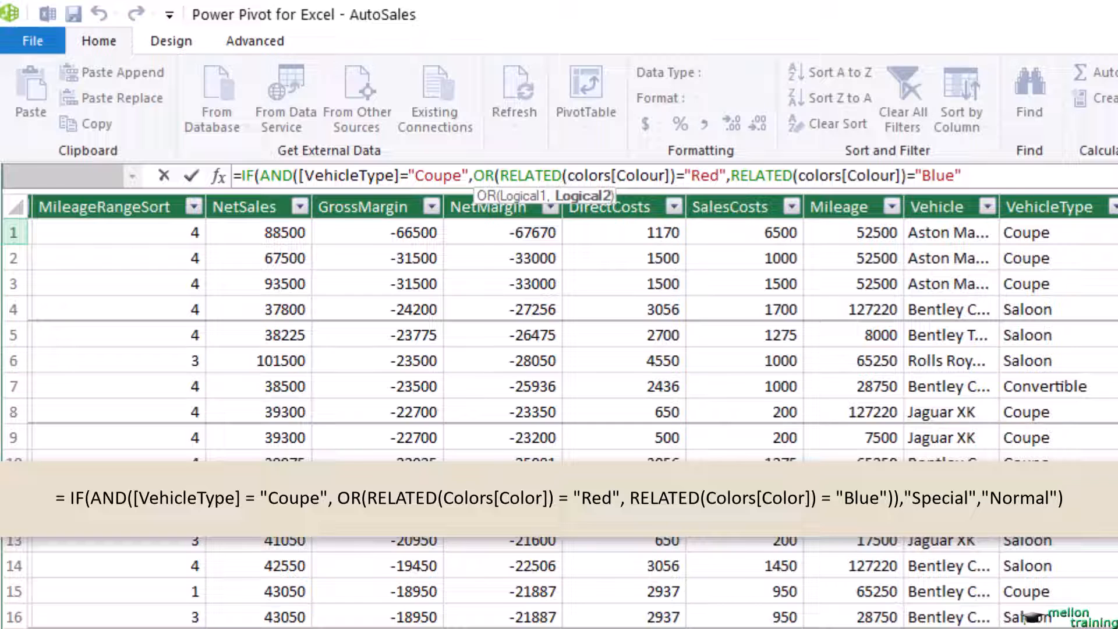
{"action": "type", "text": "))"}
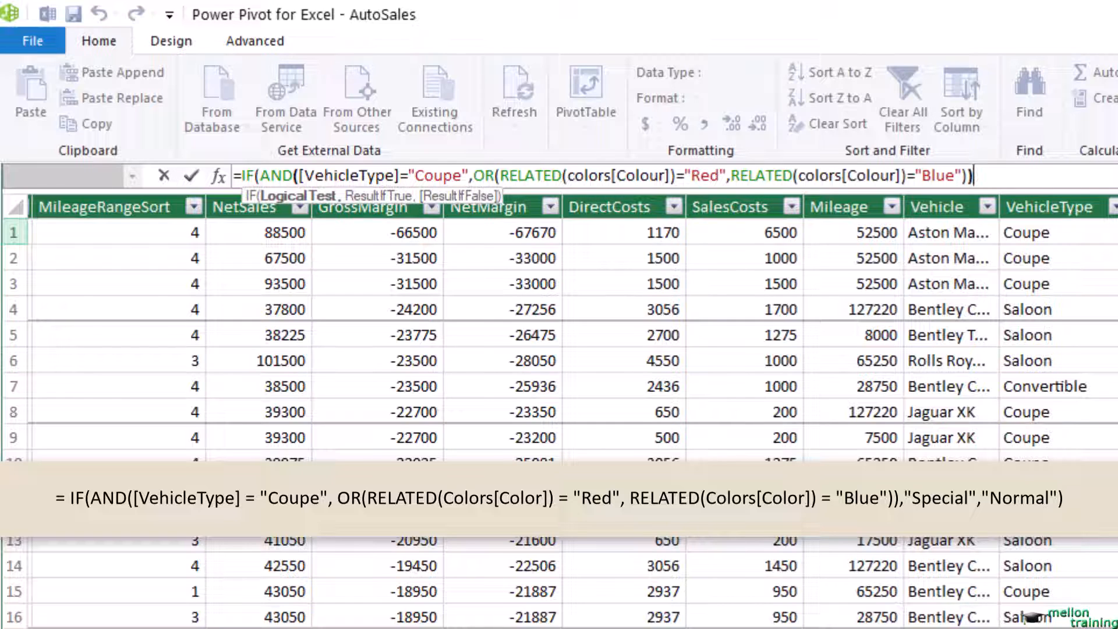
Complete the IF formula with "Special" as the true result and "Normal" as the false result, and commit it
{"action": "type", "text": ","}
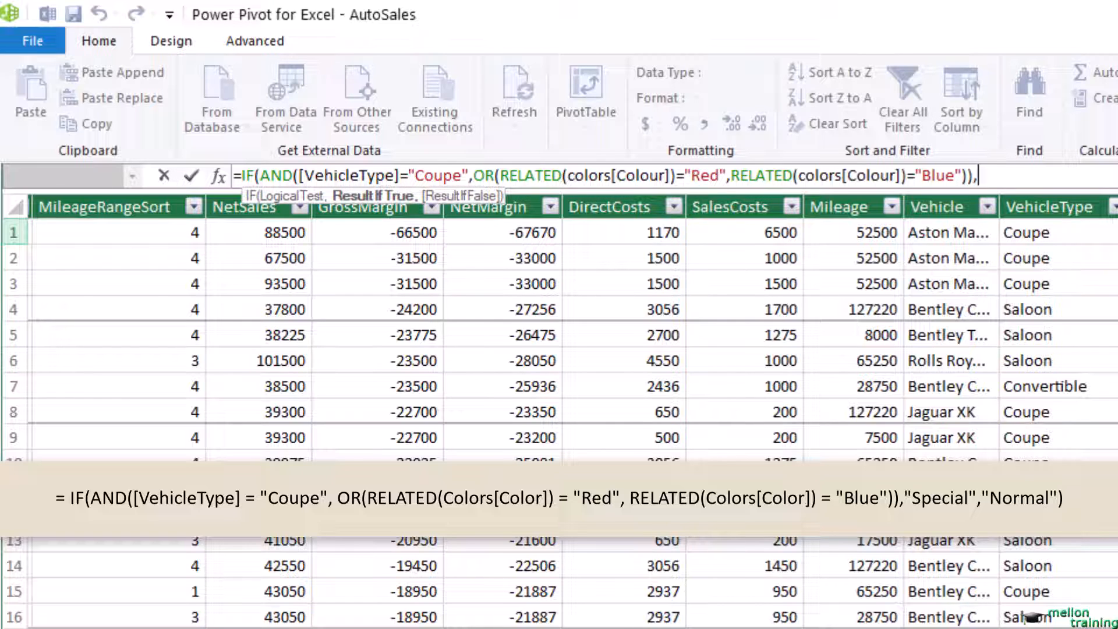
{"action": "type", "text": "\""}
{"action": "type", "text": "Special"}
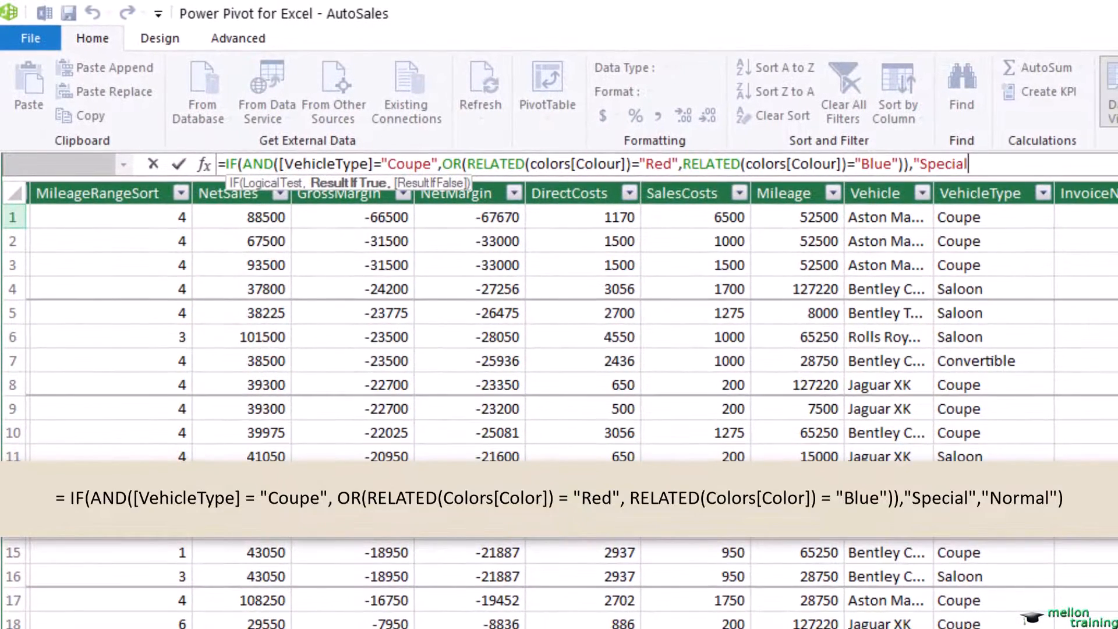
{"action": "type", "text": "\""}
{"action": "type", "text": ",\""}
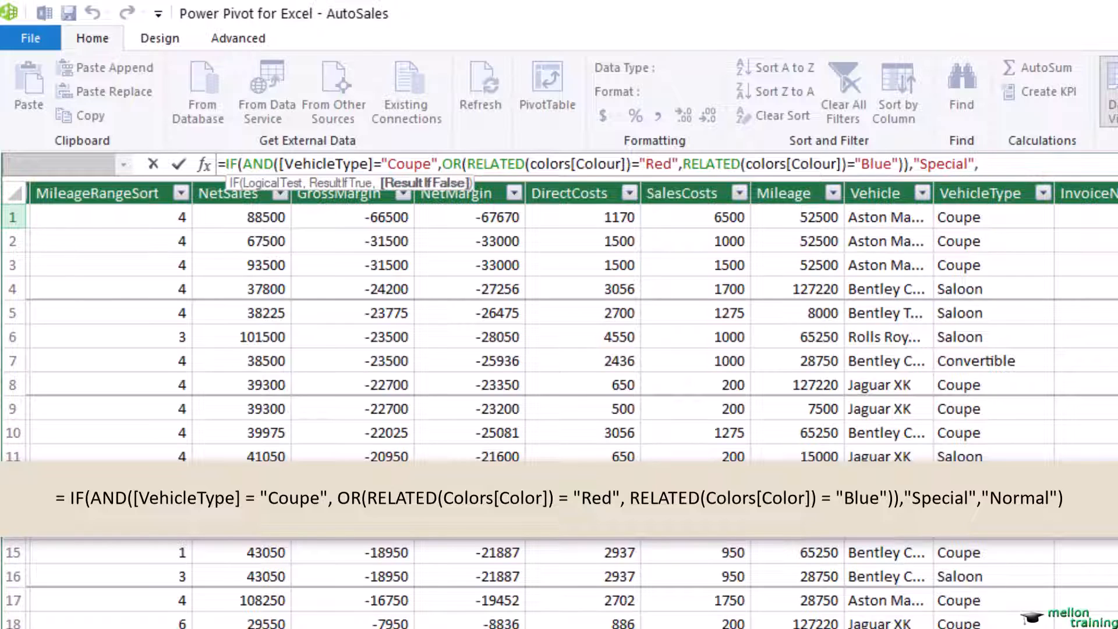
{"action": "type", "text": "Normal\")"}
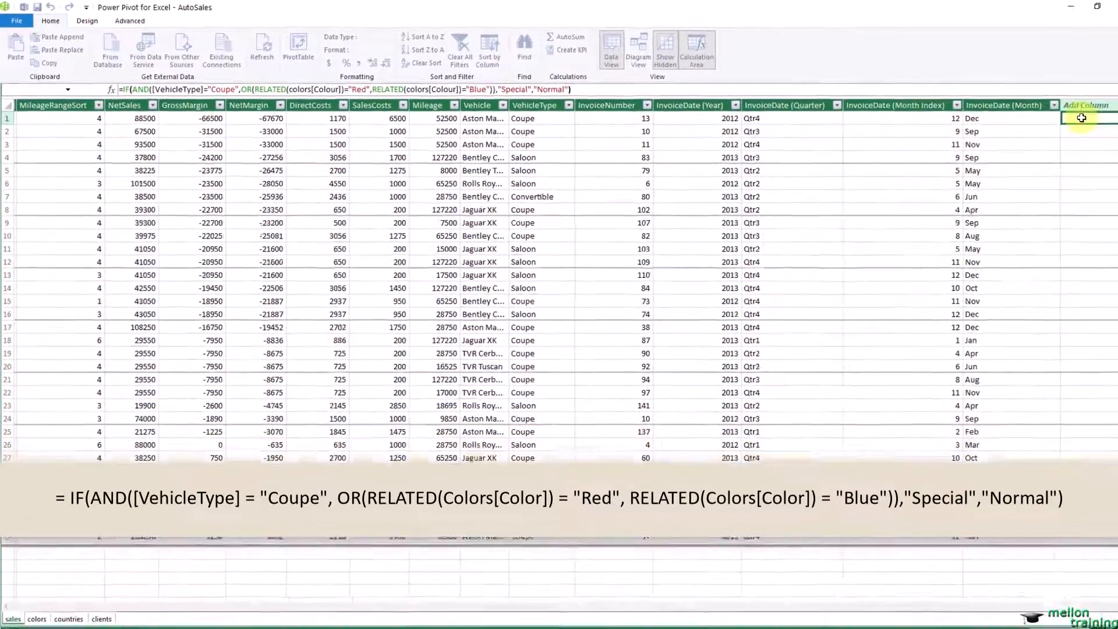
{"action": "key", "text": "Return"}
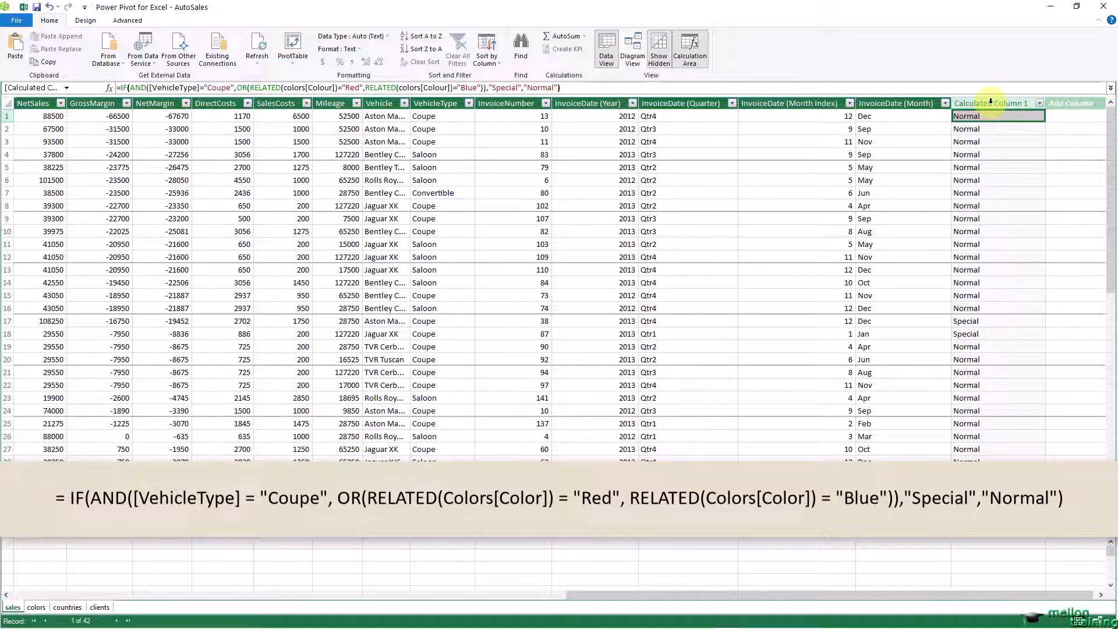
Rename the new calculated column as Special Sales
{"action": "right_click", "coordinate": [990, 103]}
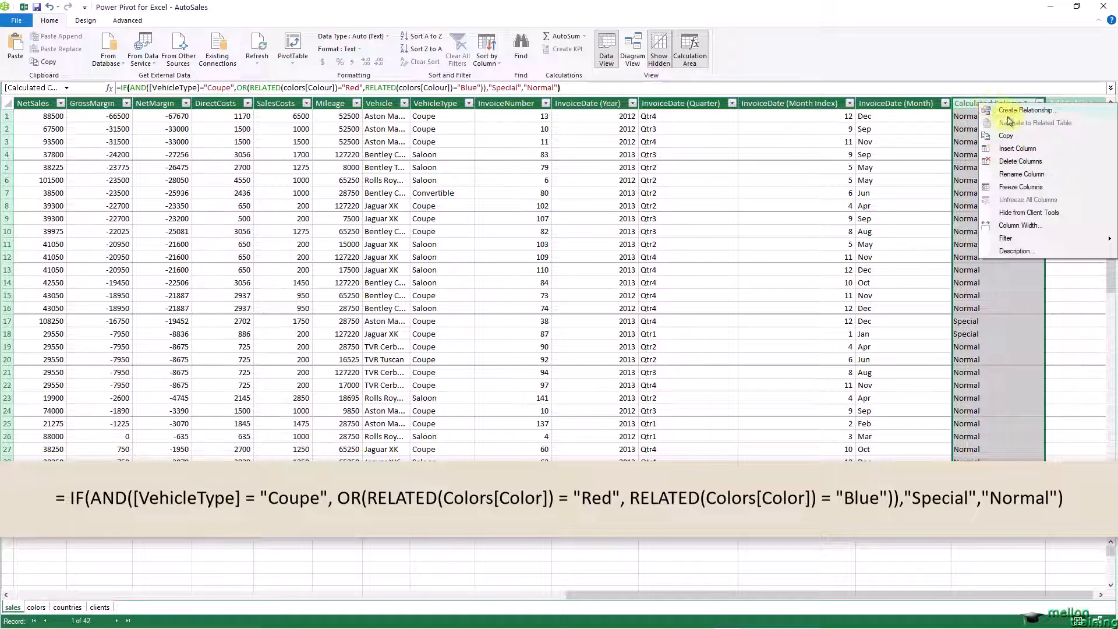
{"action": "left_click", "coordinate": [1025, 174]}
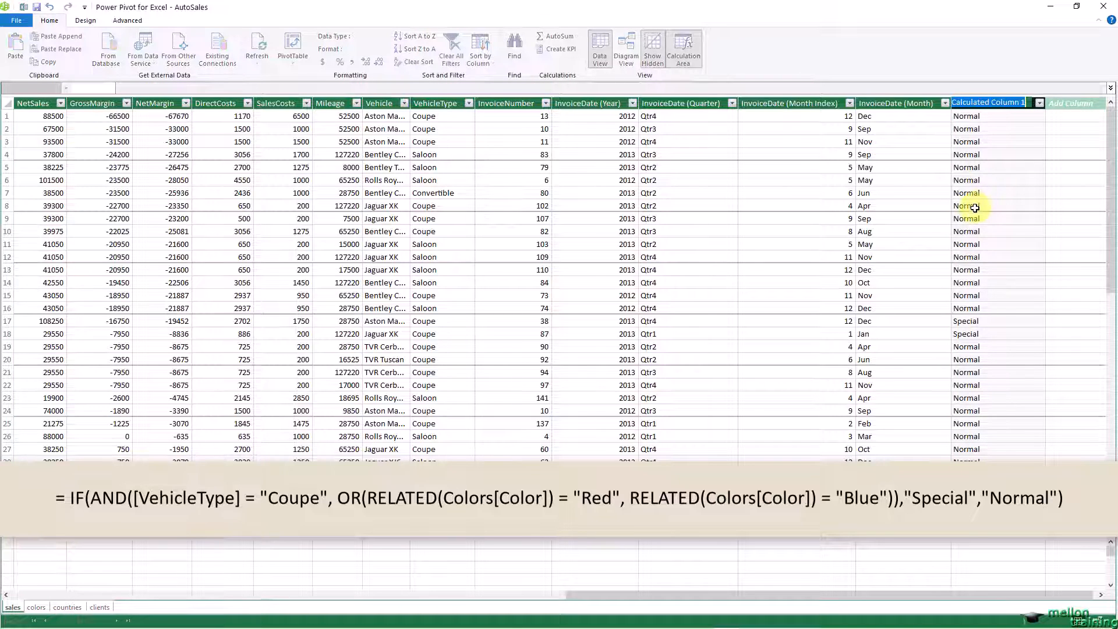
{"action": "type", "text": "Special"}
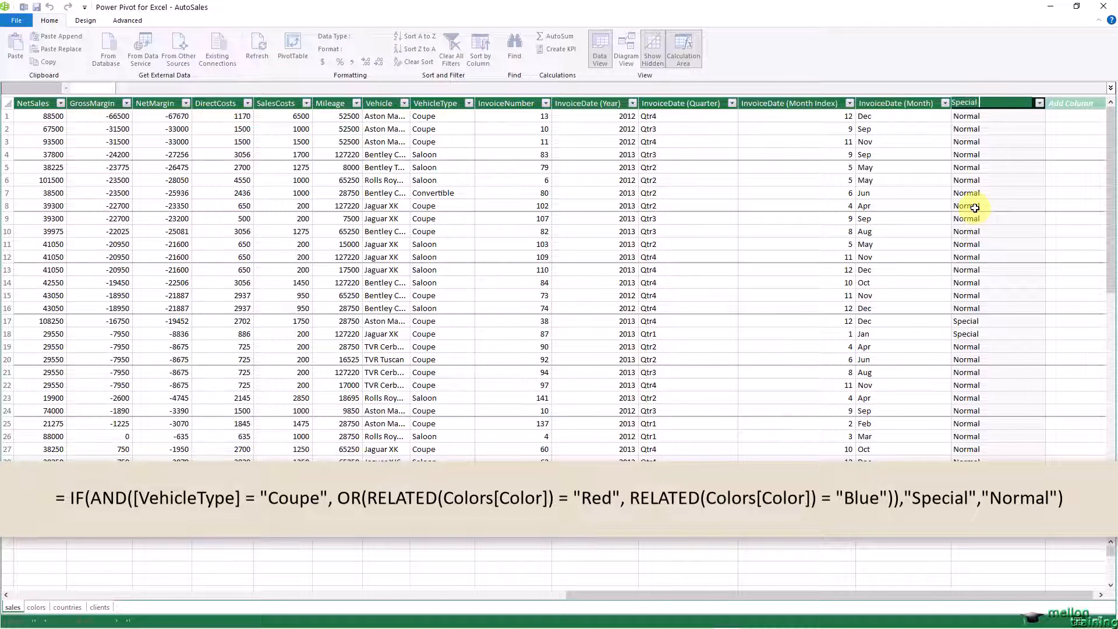
{"action": "type", "text": " Sales"}
{"action": "key", "text": "Return"}
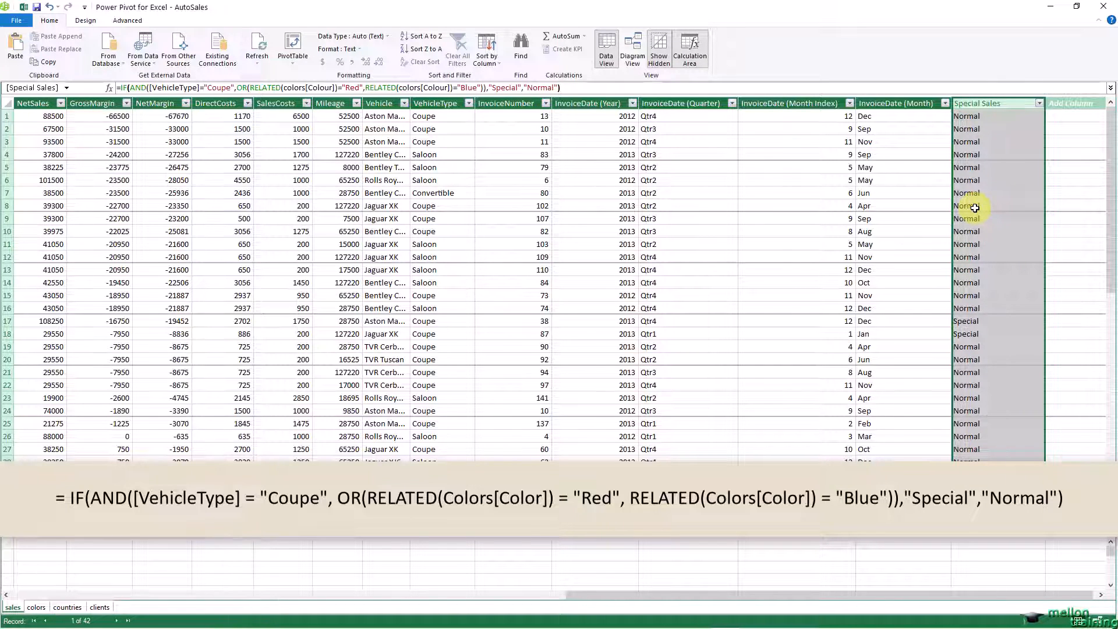
{"action": "left_click", "coordinate": [974, 207]}
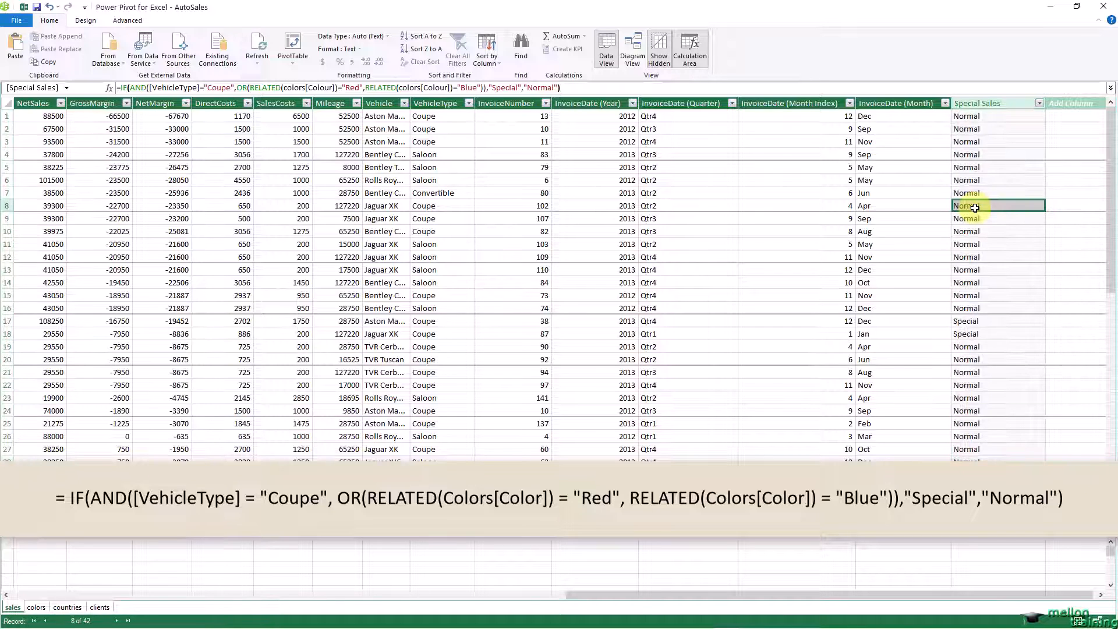